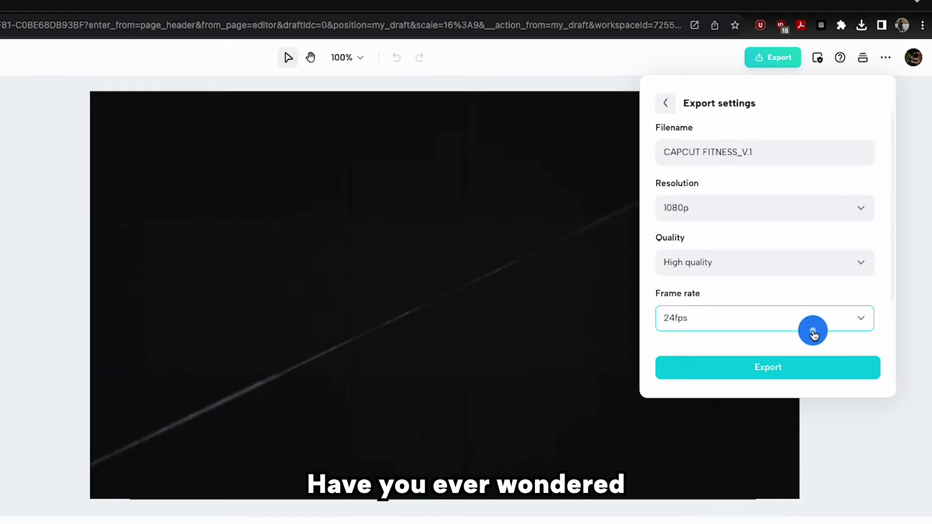
# Set the export quality to High and the frame rate to 30fps.
pyautogui.click(853, 274)
pyautogui.click(834, 294)
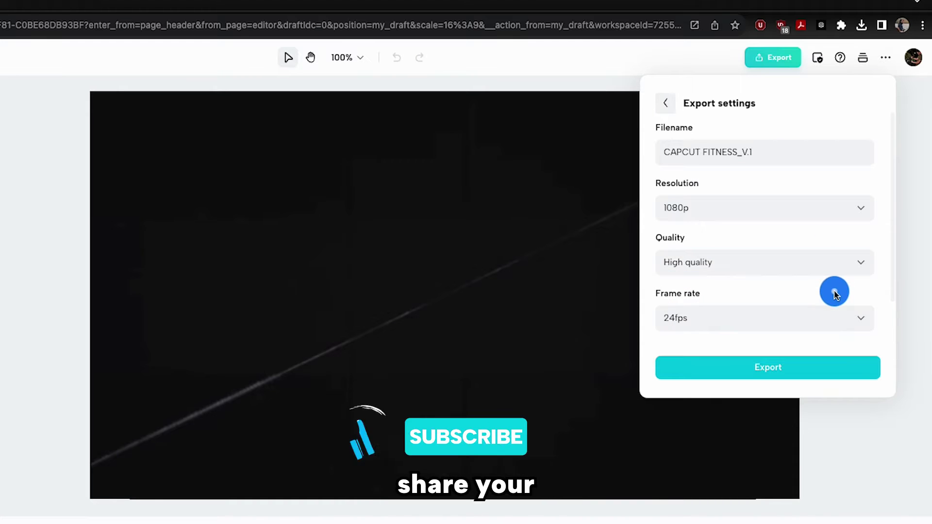
pyautogui.click(834, 316)
pyautogui.click(813, 395)
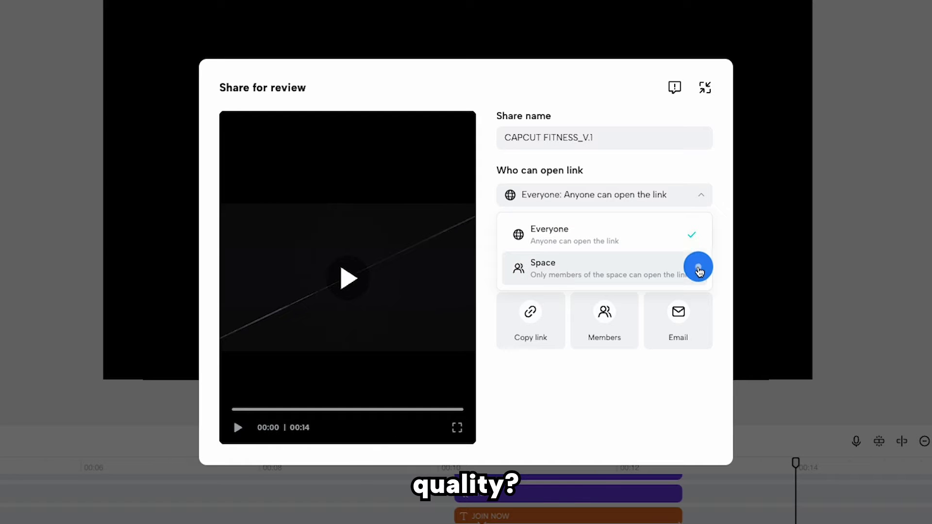
# Keep the link open to everyone, keep High quality, and start the export.
pyautogui.click(697, 237)
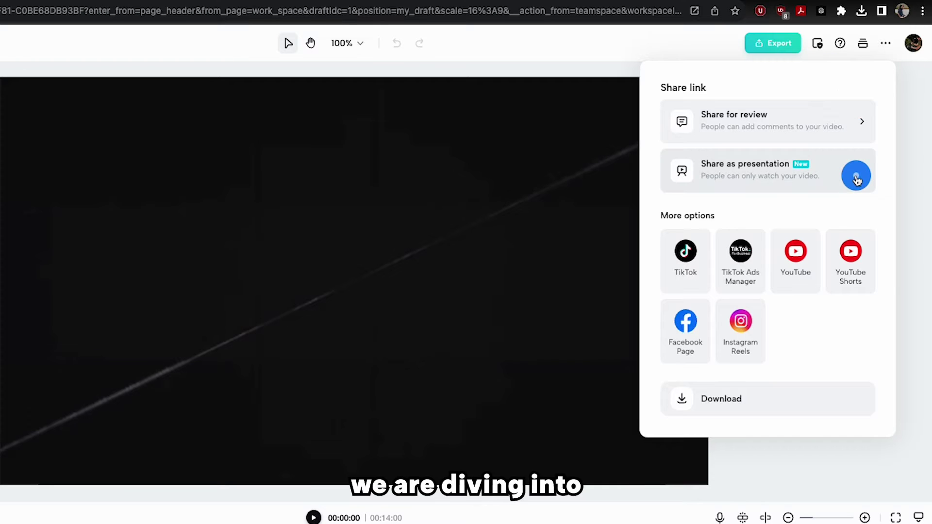
pyautogui.click(820, 247)
pyautogui.click(820, 282)
pyautogui.scroll(-3, 871, 269)
pyautogui.scroll(-1, 825, 315)
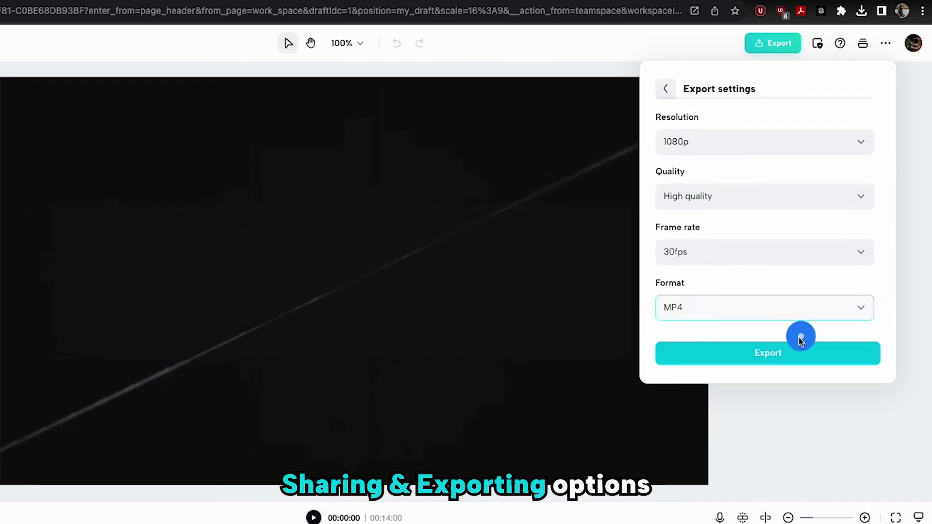
pyautogui.click(801, 351)
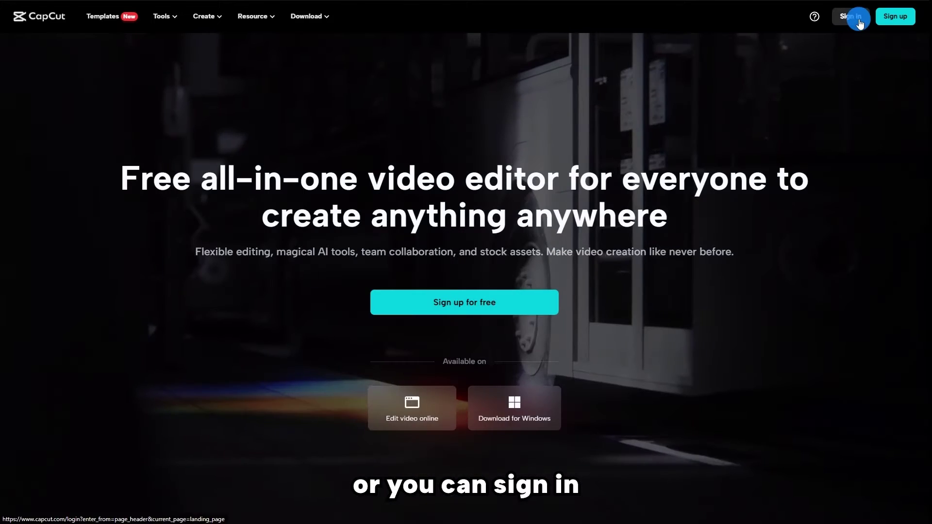
# Go to the CapCut sign-in page from the homepage.
pyautogui.click(854, 19)
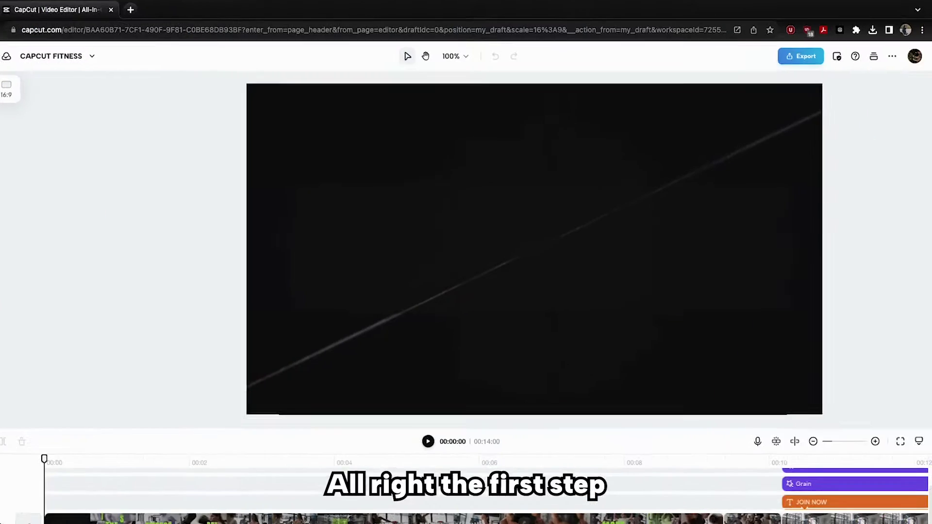
# Choose Download, rename the file CAPCUT FITNESS_V.1, and set 1080p resolution.
pyautogui.click(799, 62)
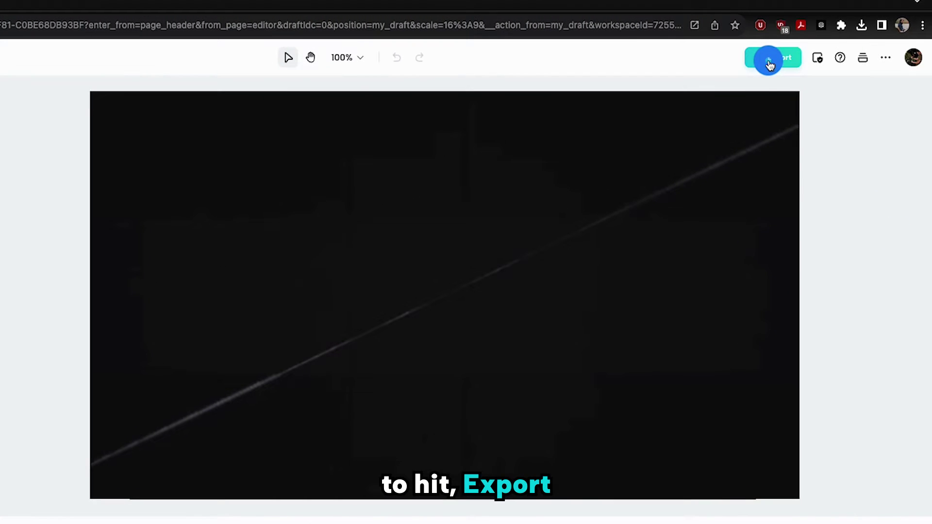
pyautogui.click(769, 65)
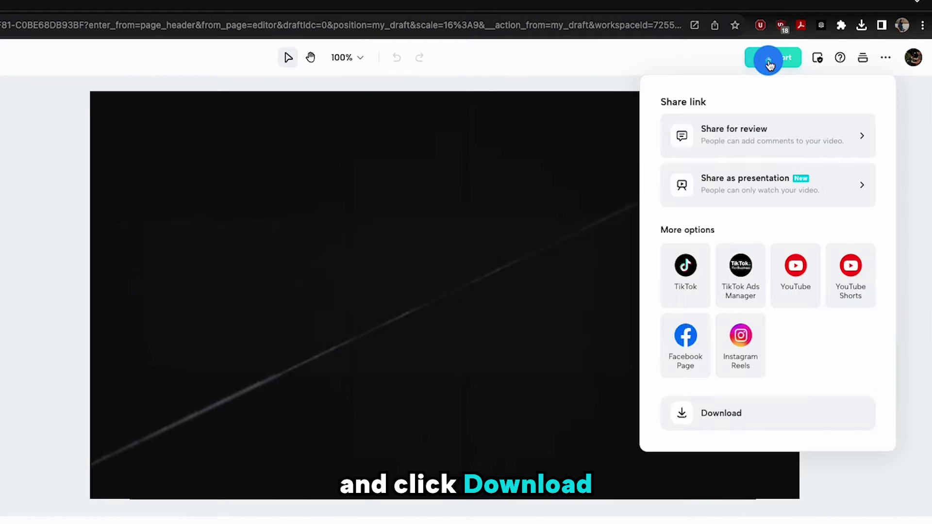
pyautogui.click(784, 416)
pyautogui.click(769, 154)
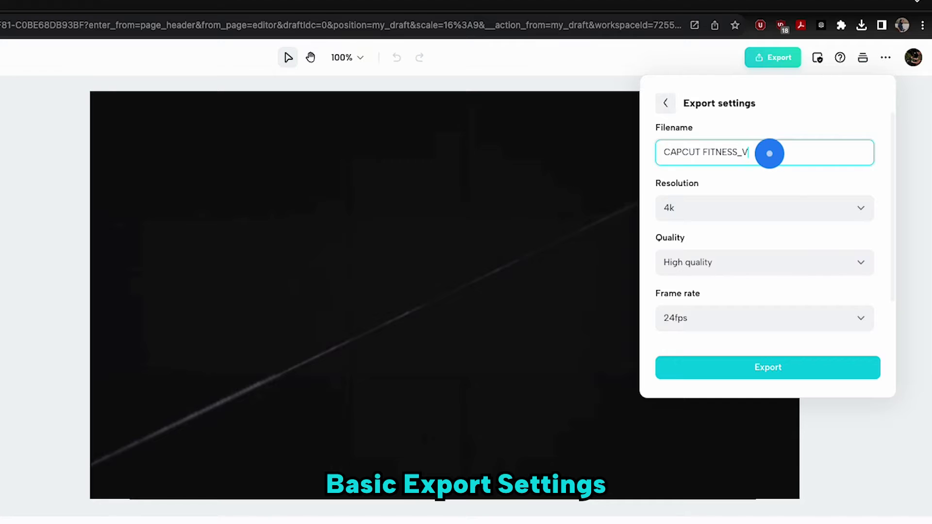
pyautogui.click(847, 209)
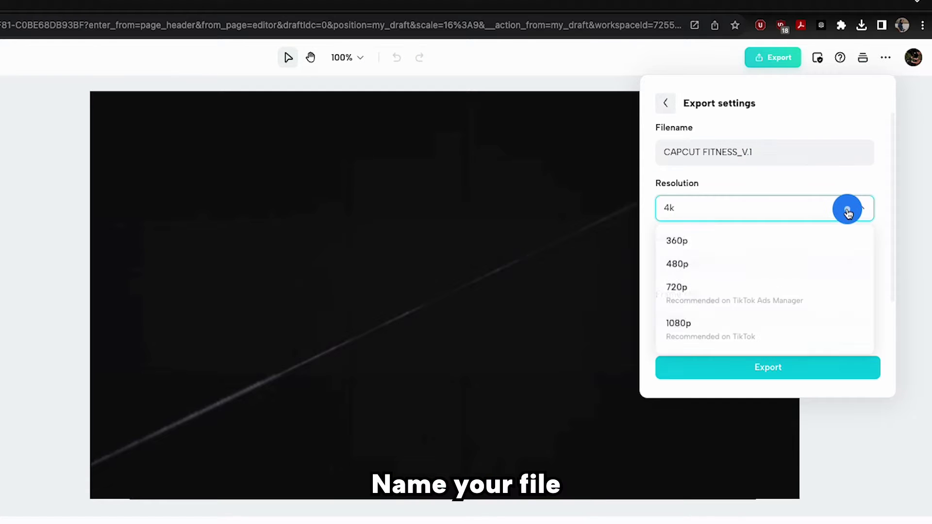
pyautogui.click(814, 334)
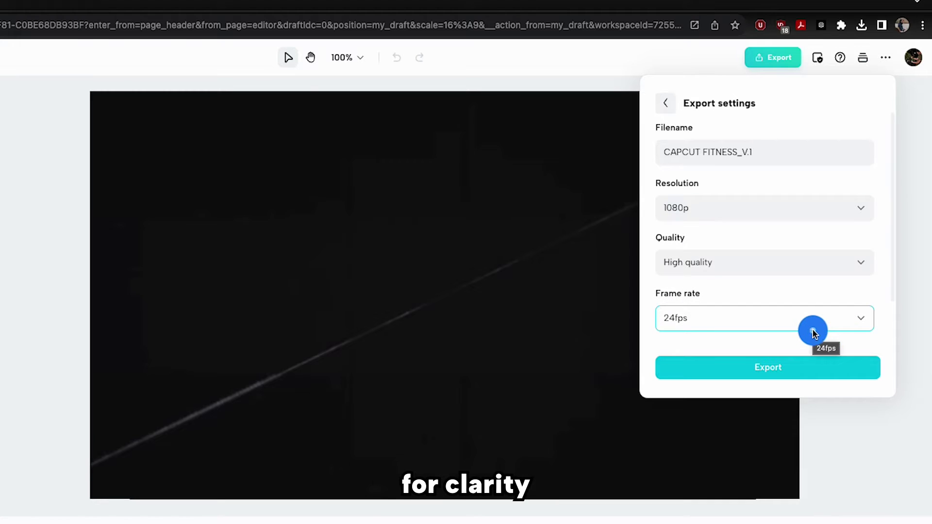
# Set High quality, 30fps and MP4 format, then start the export.
pyautogui.click(850, 272)
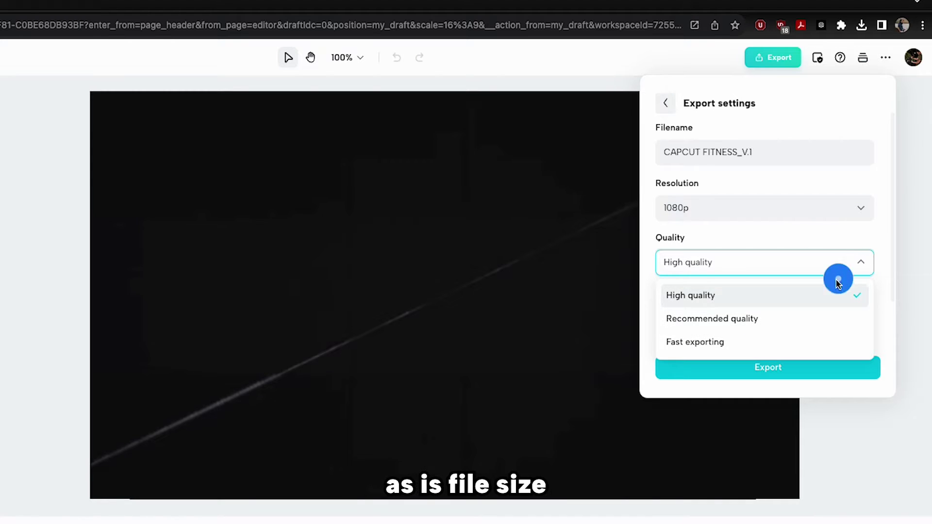
pyautogui.click(835, 295)
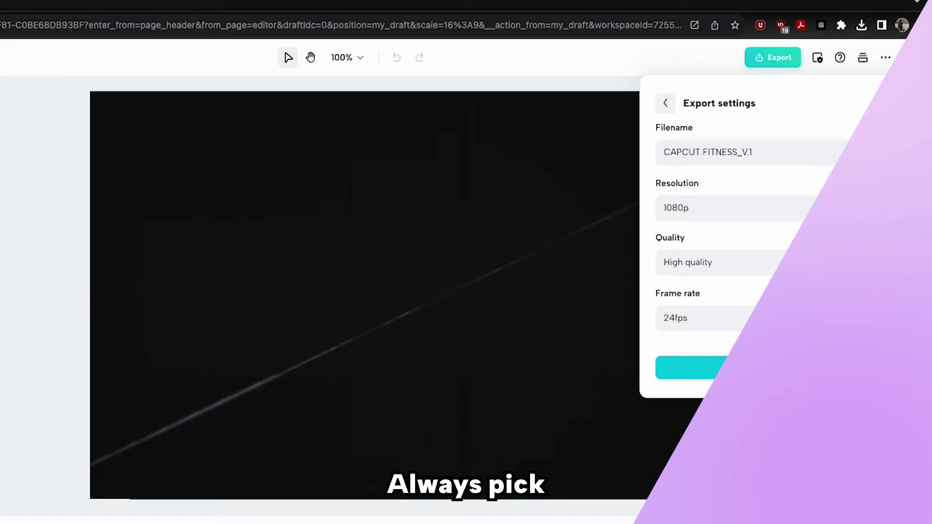
pyautogui.click(833, 317)
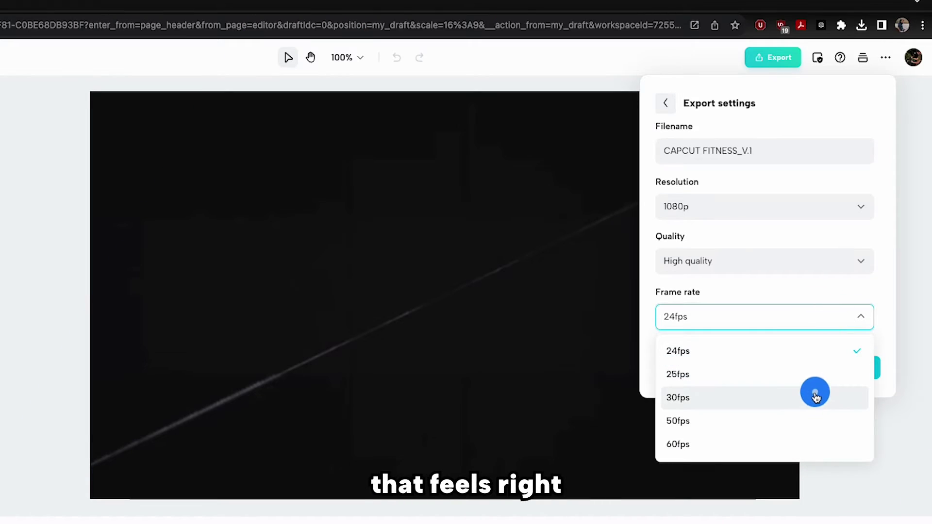
pyautogui.click(815, 397)
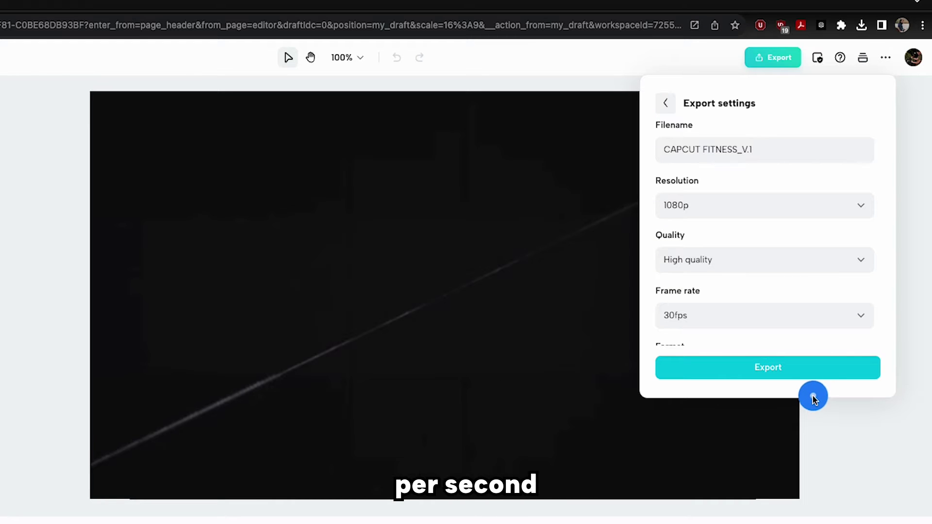
pyautogui.scroll(-1, 844, 306)
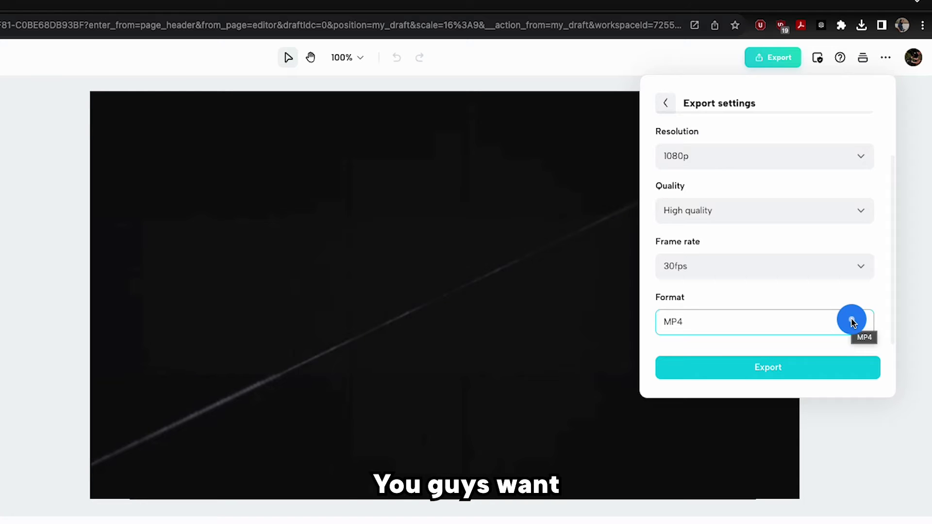
pyautogui.click(852, 322)
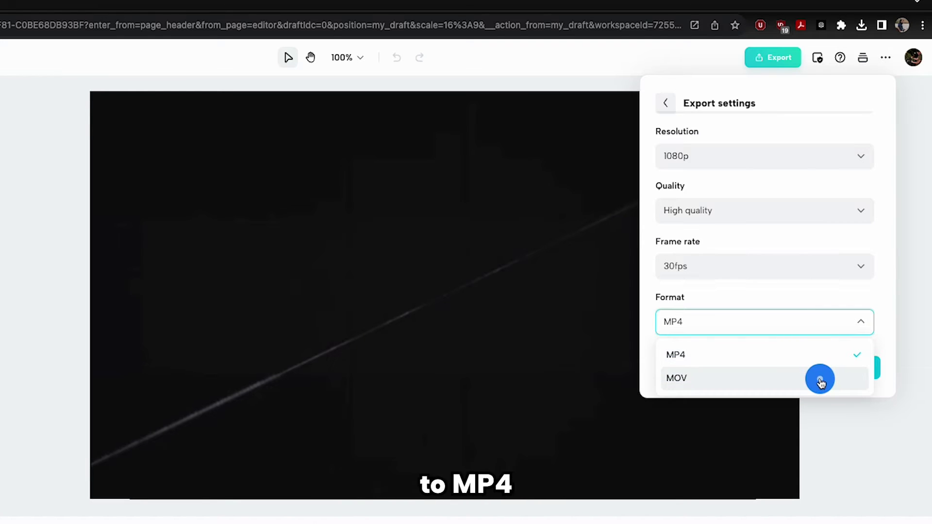
pyautogui.click(831, 358)
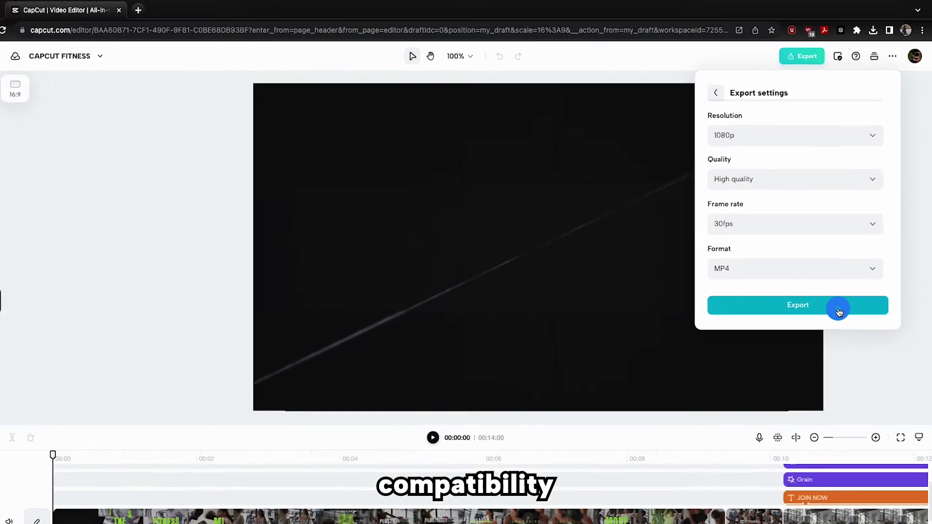
pyautogui.click(842, 294)
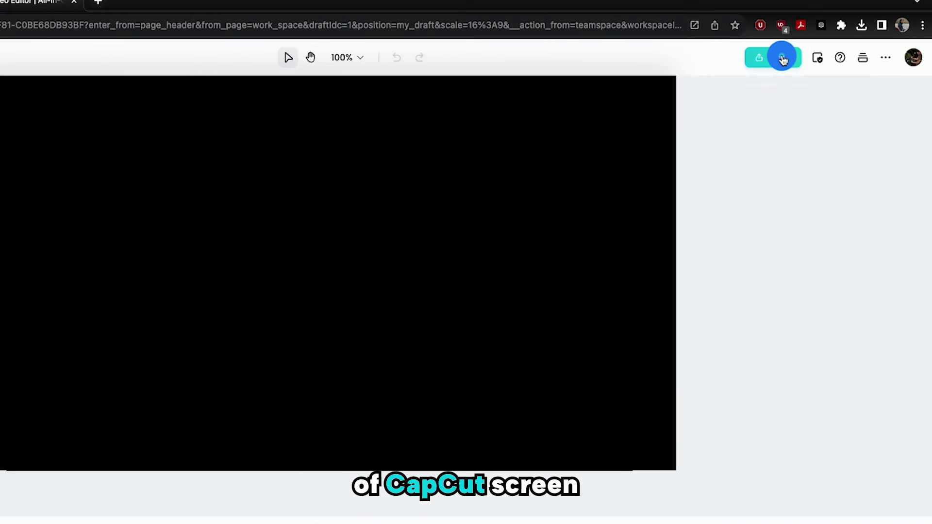
# Create a review link named CAPCUT FITNESS_V.1 with access kept open to Everyone.
pyautogui.click(783, 59)
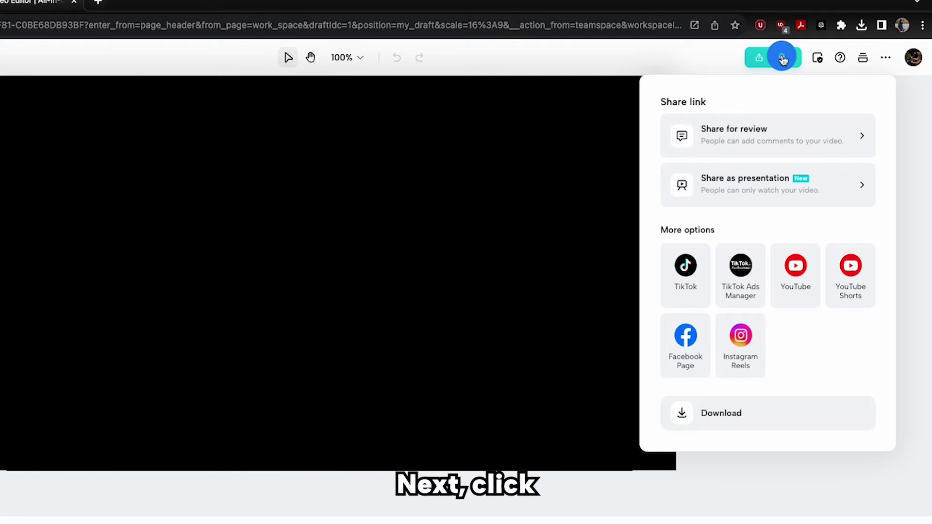
pyautogui.click(861, 141)
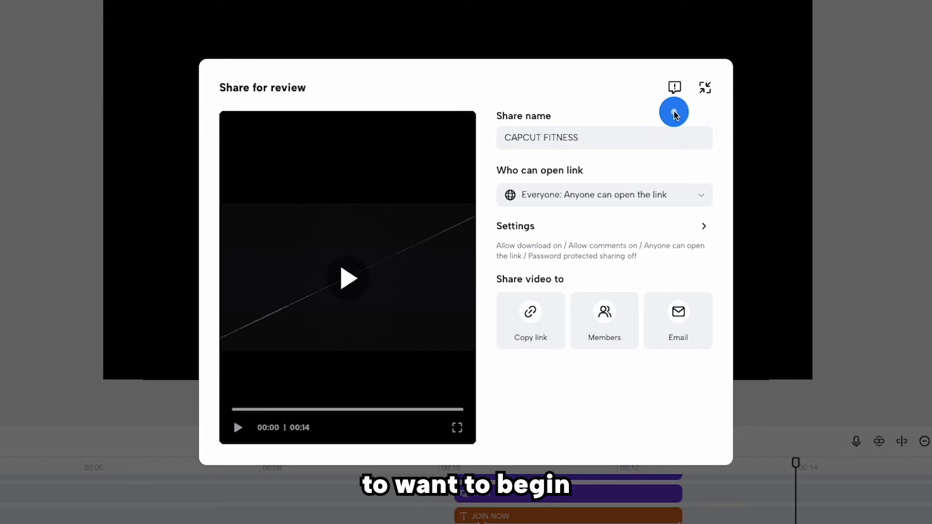
pyautogui.click(594, 190)
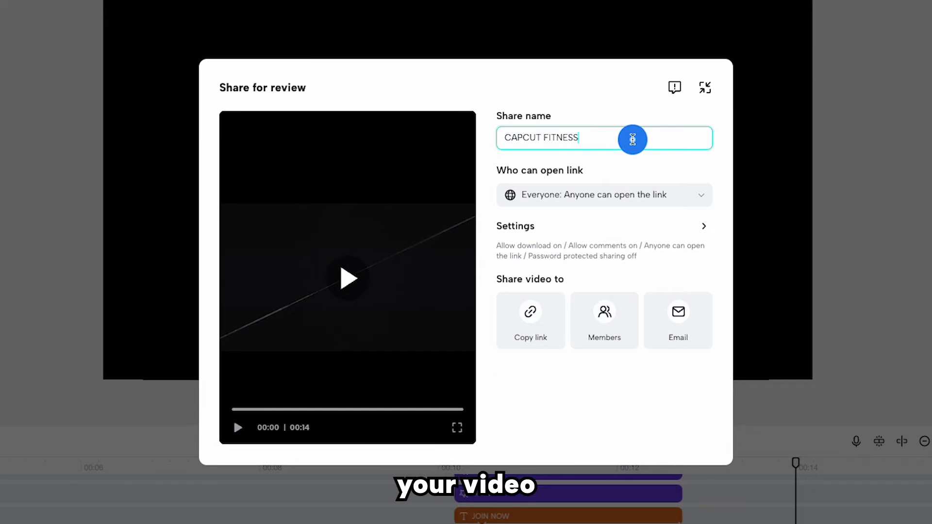
pyautogui.click(633, 139)
pyautogui.write('_V')
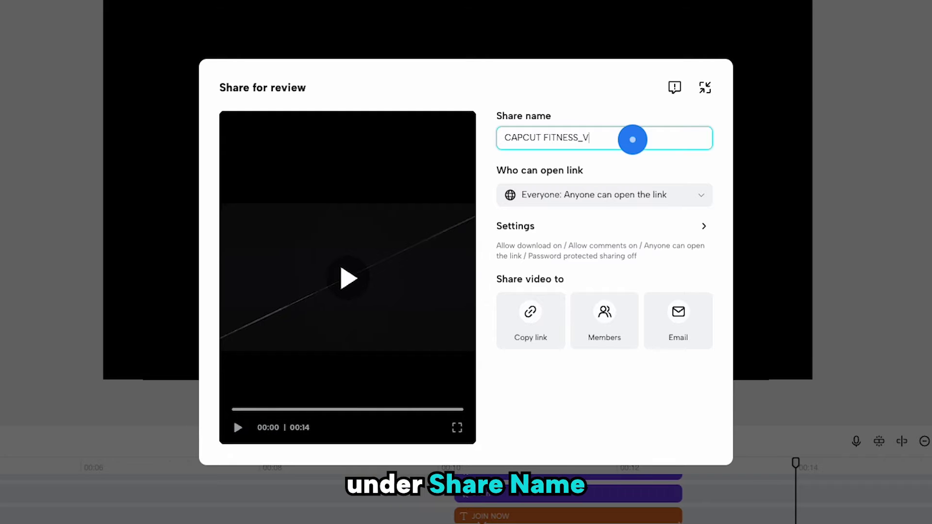
pyautogui.write('.1')
pyautogui.click(702, 197)
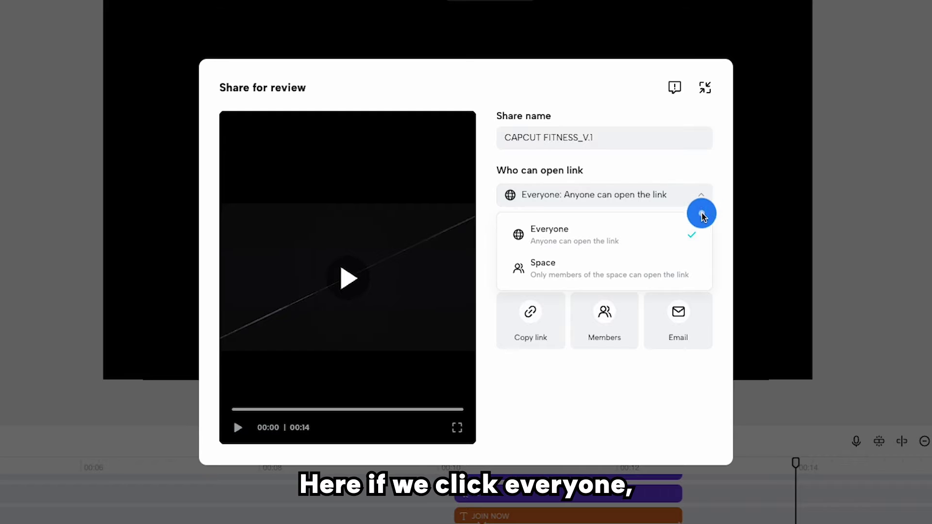
pyautogui.click(695, 234)
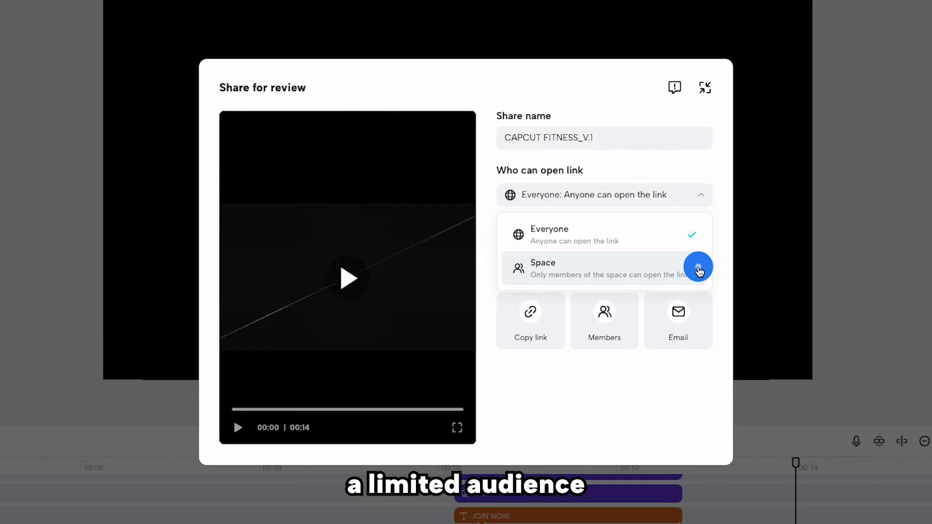
pyautogui.click(697, 236)
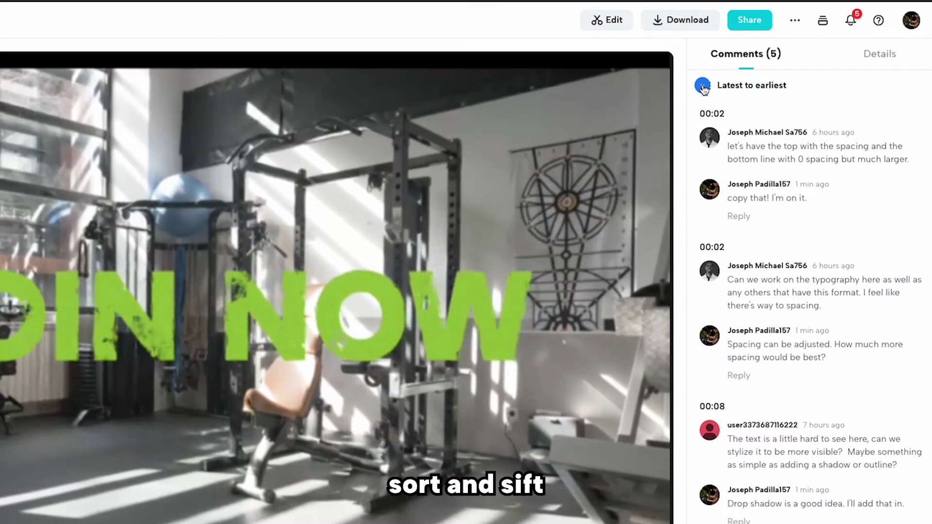
# Open the 'Latest to earliest' sort dropdown above the review comments.
pyautogui.click(703, 86)
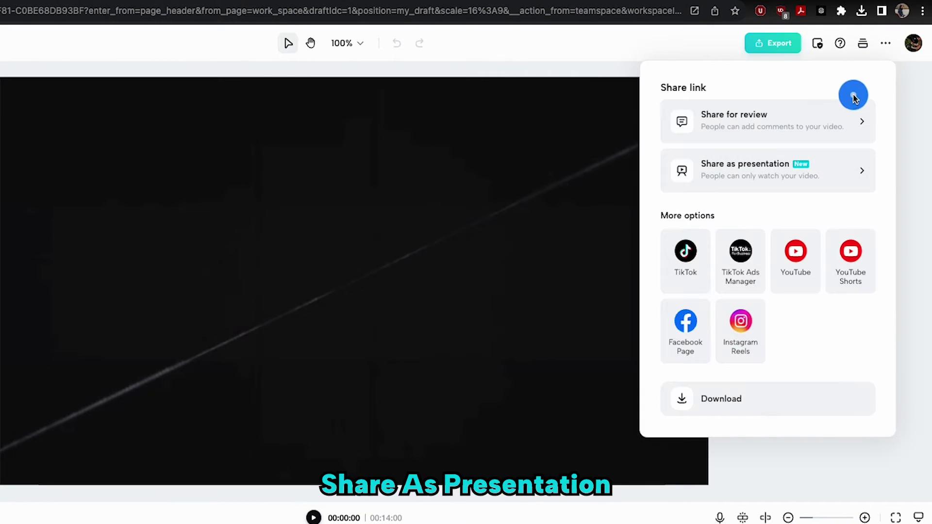
# Export for presentation as CAPCUT FITNESS_V.1 at 1080p, High, 30fps, MP4.
pyautogui.click(857, 175)
pyautogui.click(803, 140)
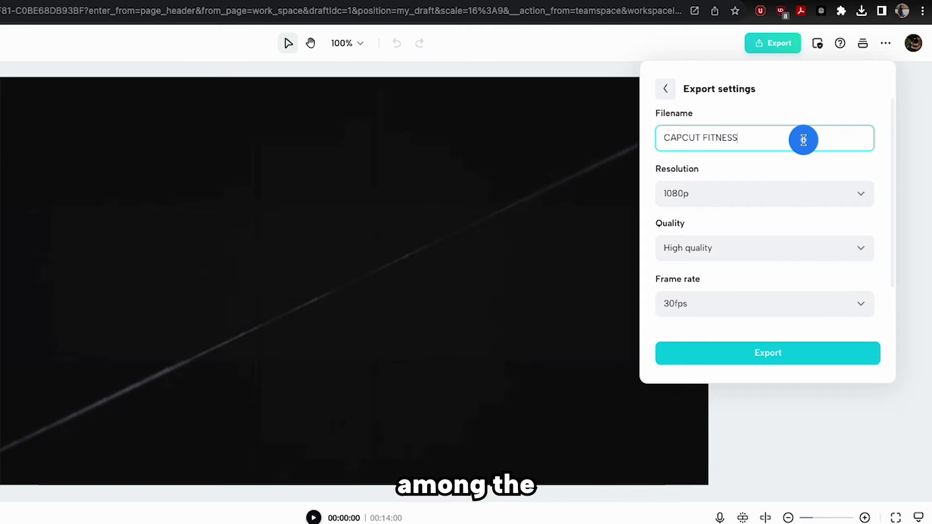
pyautogui.write('_V.1')
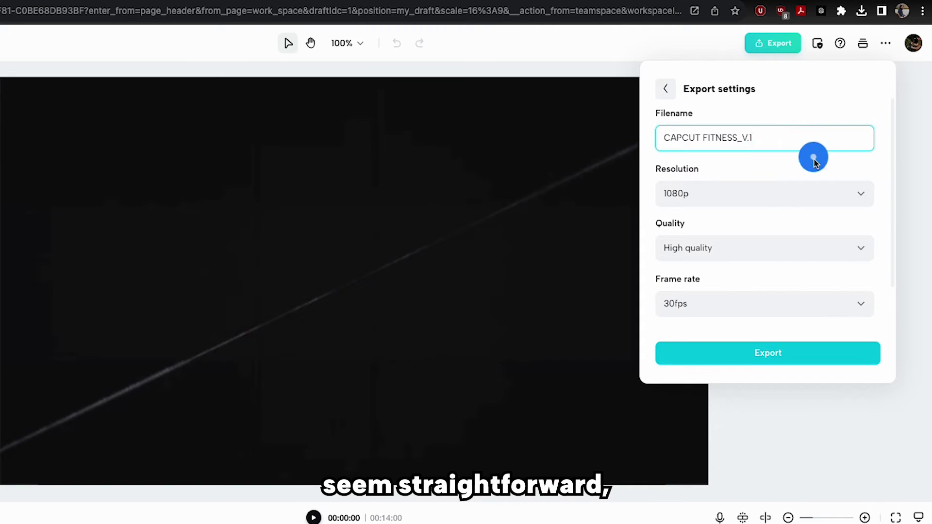
pyautogui.click(834, 192)
pyautogui.click(827, 318)
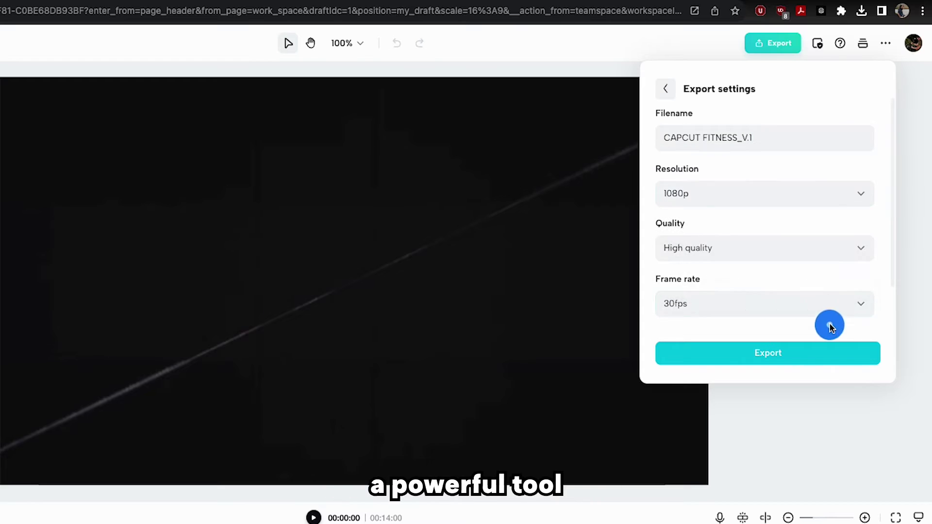
pyautogui.click(825, 248)
pyautogui.click(866, 310)
pyautogui.click(822, 382)
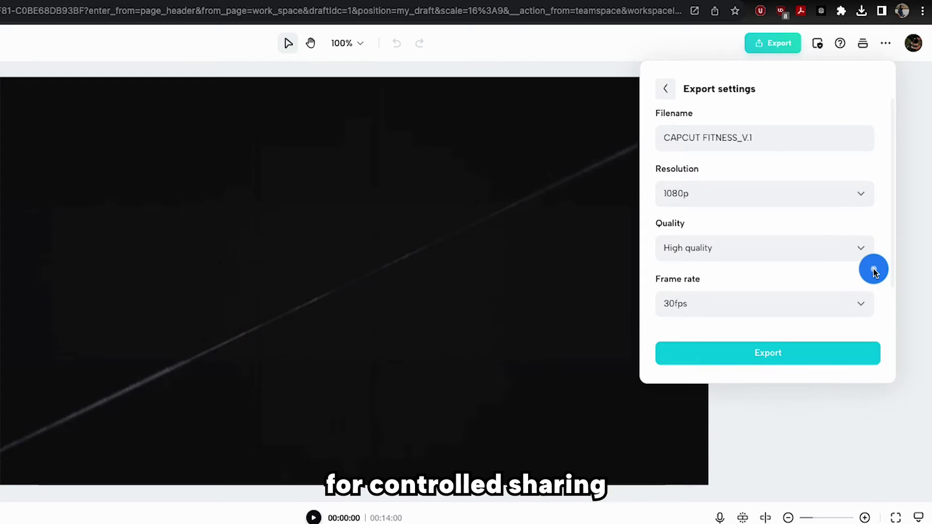
pyautogui.scroll(-2, 871, 286)
pyautogui.click(863, 312)
pyautogui.click(857, 342)
pyautogui.click(773, 354)
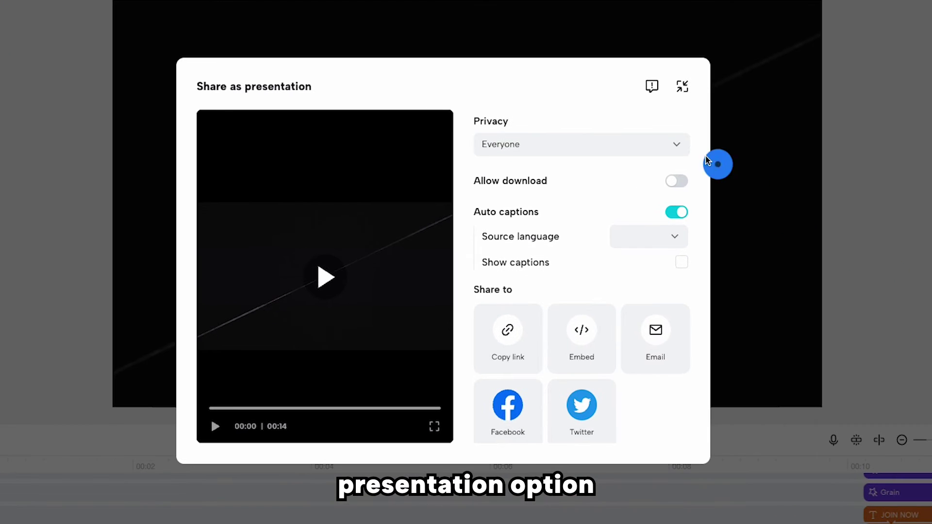
# Keep presentation privacy at Everyone and turn on English auto captions.
pyautogui.click(668, 145)
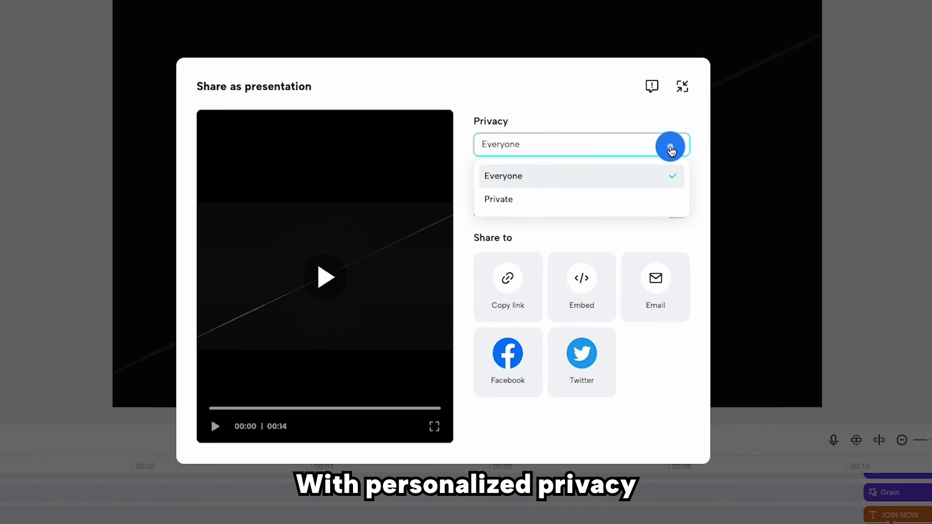
pyautogui.click(650, 176)
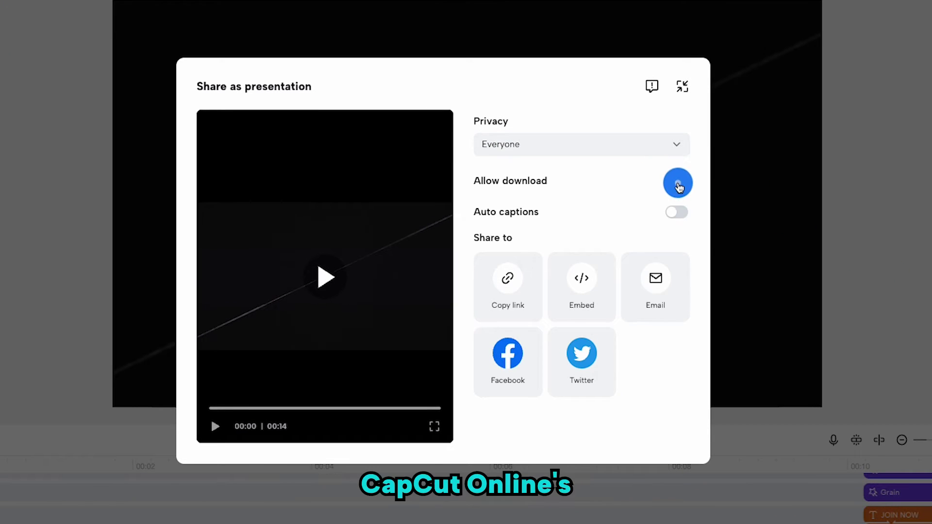
pyautogui.click(678, 216)
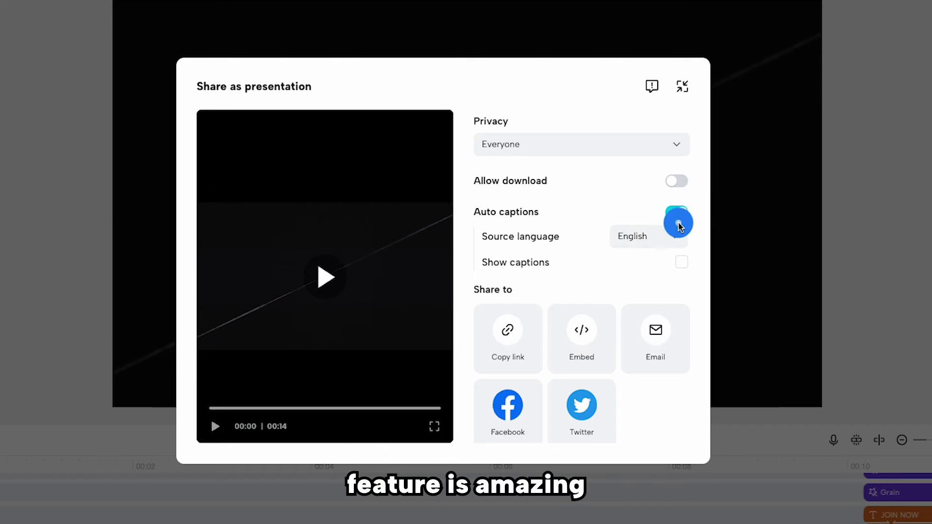
pyautogui.click(677, 239)
pyautogui.scroll(-1, 669, 290)
pyautogui.scroll(-3, 668, 294)
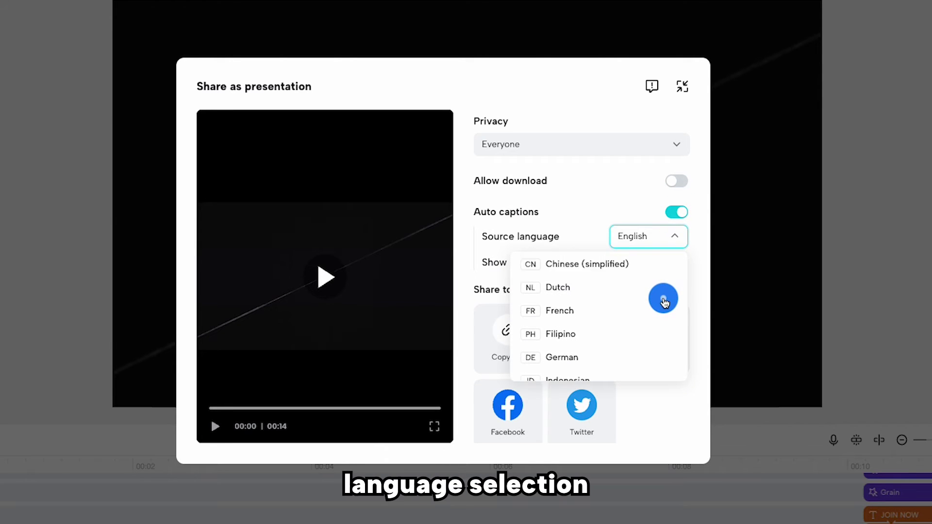
pyautogui.scroll(-2, 666, 297)
pyautogui.scroll(-3, 664, 301)
pyautogui.scroll(-3, 665, 302)
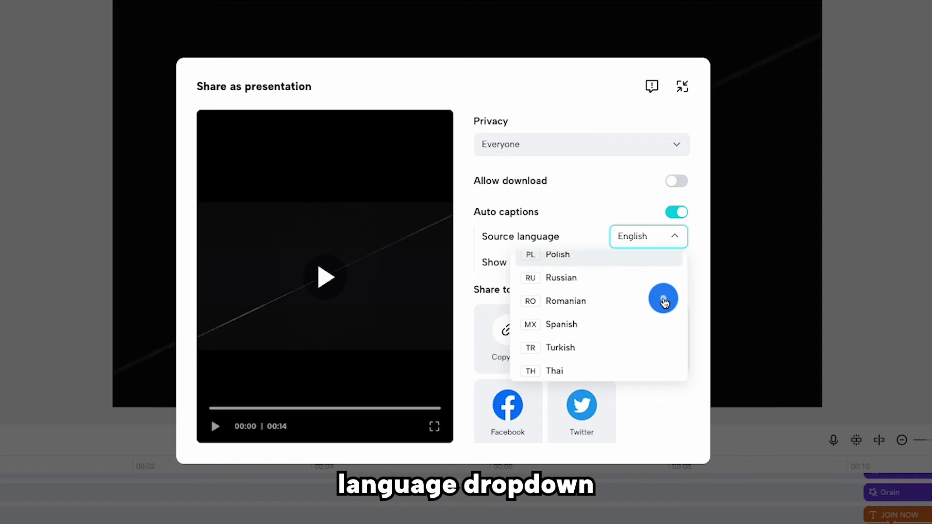
pyautogui.scroll(-1, 664, 302)
pyautogui.scroll(1, 665, 301)
pyautogui.scroll(3, 664, 302)
pyautogui.scroll(5, 664, 299)
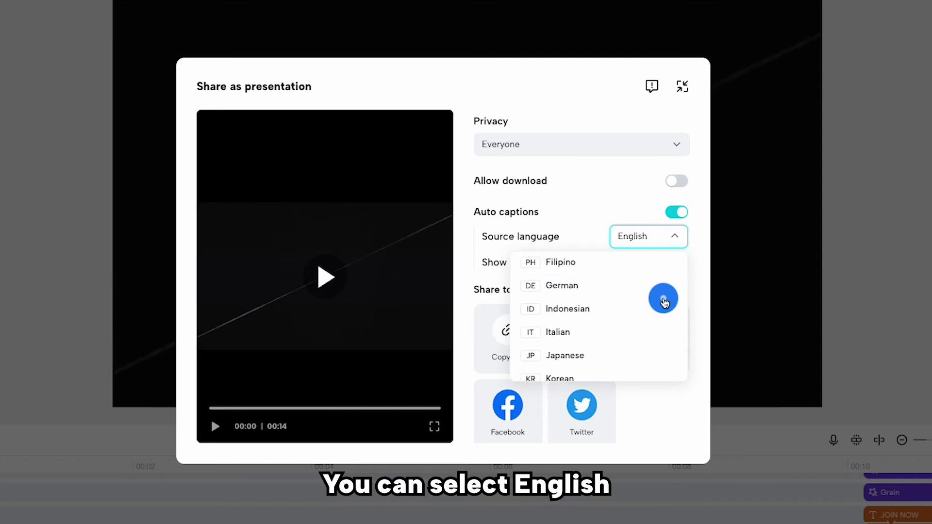
pyautogui.scroll(3, 661, 298)
pyautogui.press('Escape')
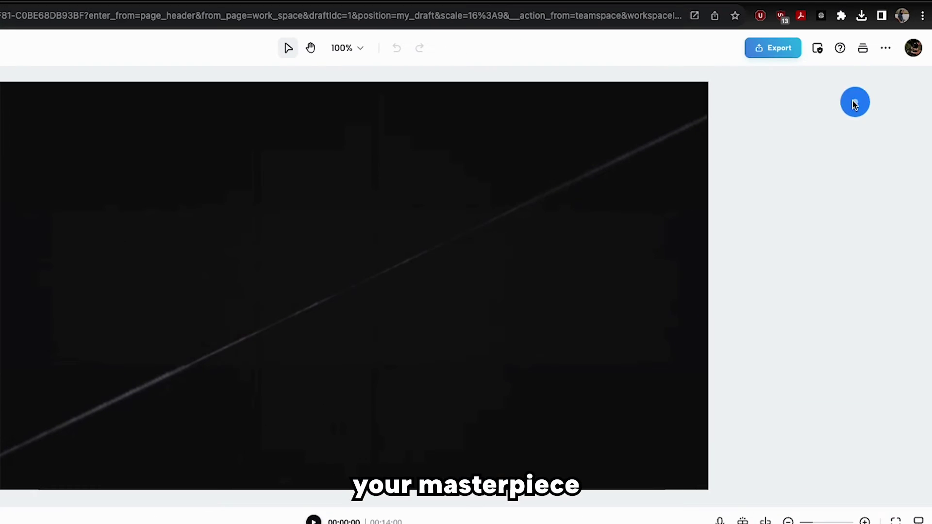
# Start YouTube sharing and sign in with Google, granting CapCut posting access.
pyautogui.click(807, 56)
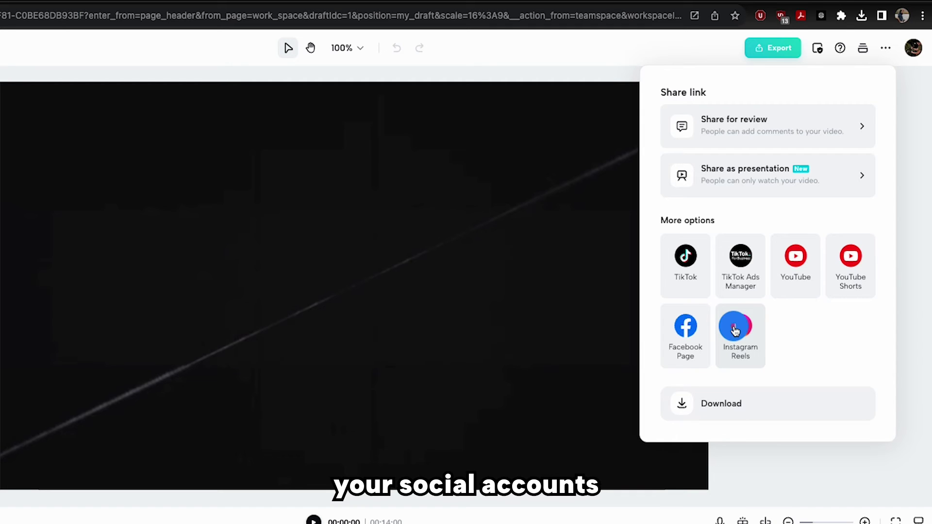
pyautogui.click(792, 262)
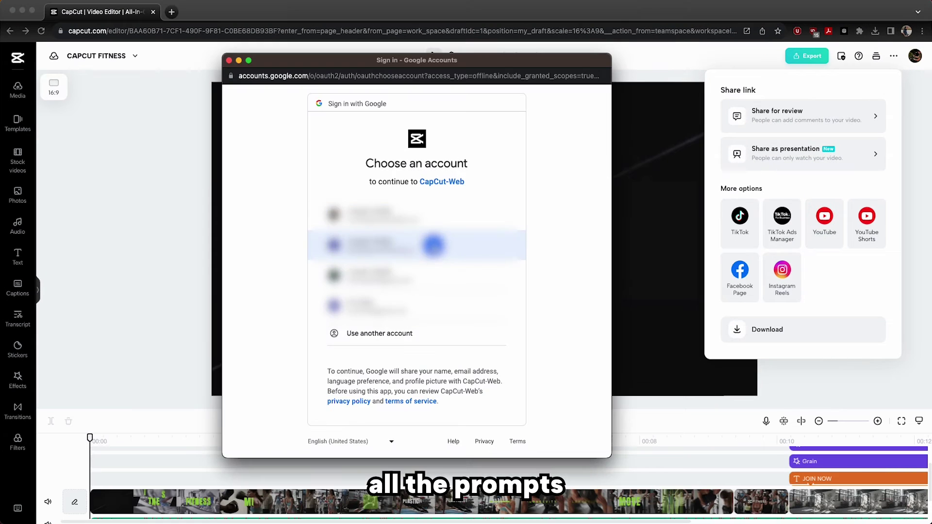
pyautogui.click(430, 277)
pyautogui.click(500, 259)
pyautogui.scroll(-3, 457, 339)
pyautogui.click(458, 383)
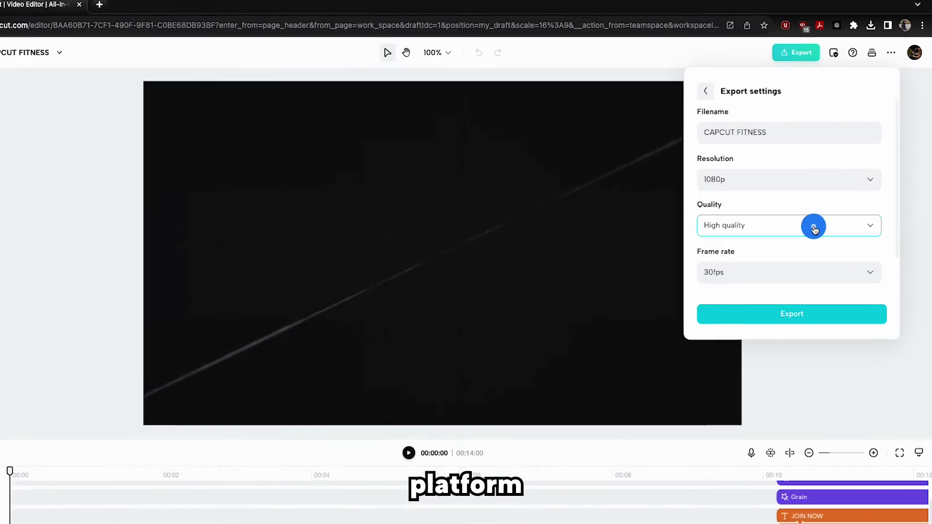
# Export the video for YouTube at 1080p resolution.
pyautogui.click(823, 141)
pyautogui.click(855, 194)
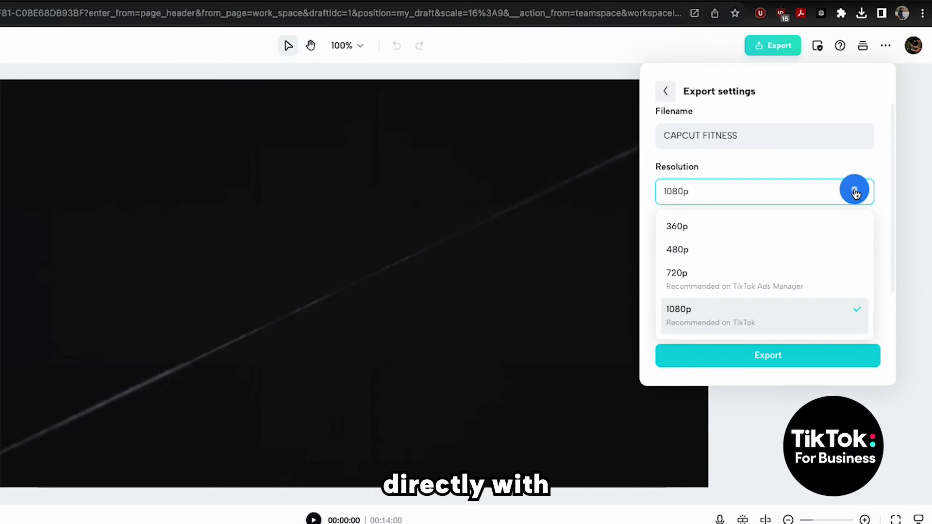
pyautogui.click(854, 193)
pyautogui.scroll(-1, 848, 225)
pyautogui.click(796, 354)
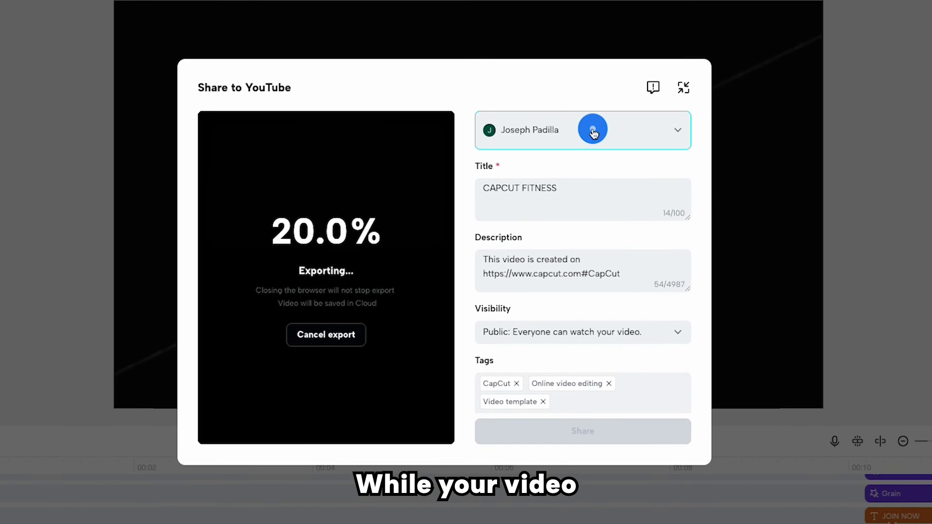
# Write the YouTube description 'Fitness is for everyone and we are here to help you…'.
pyautogui.click(584, 188)
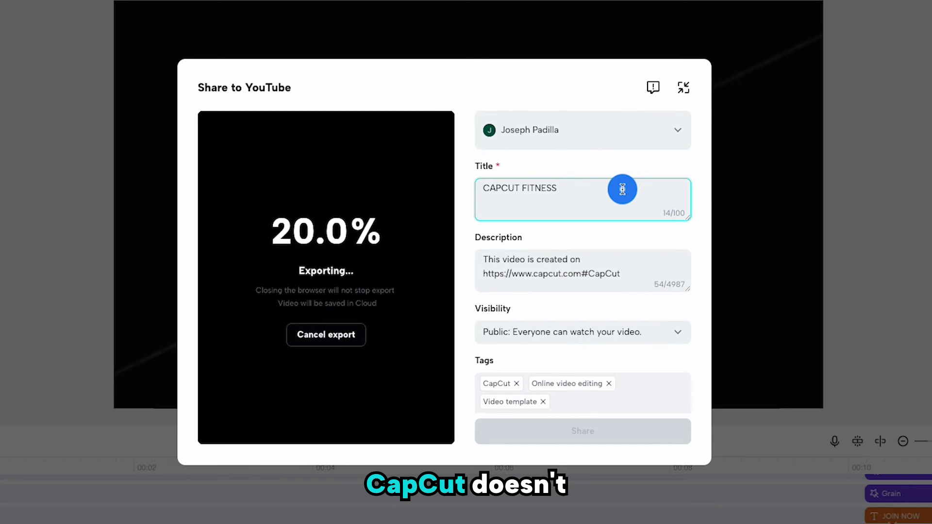
pyautogui.click(626, 263)
pyautogui.write('Fitness is for everyone and we are here to help you reach your goal')
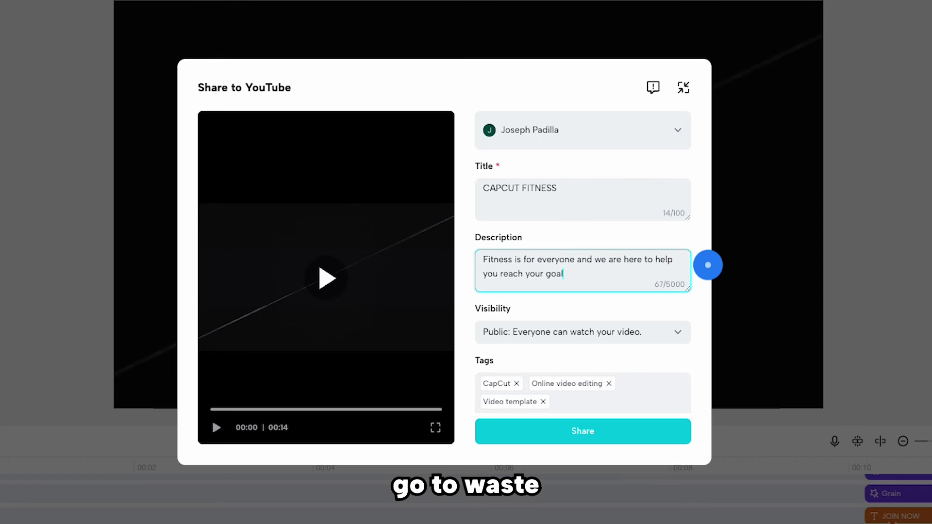
pyautogui.write(' and to push you to create bigger ones. Come join us for a special one on one fitness training. See you here.')
pyautogui.scroll(-2, 707, 265)
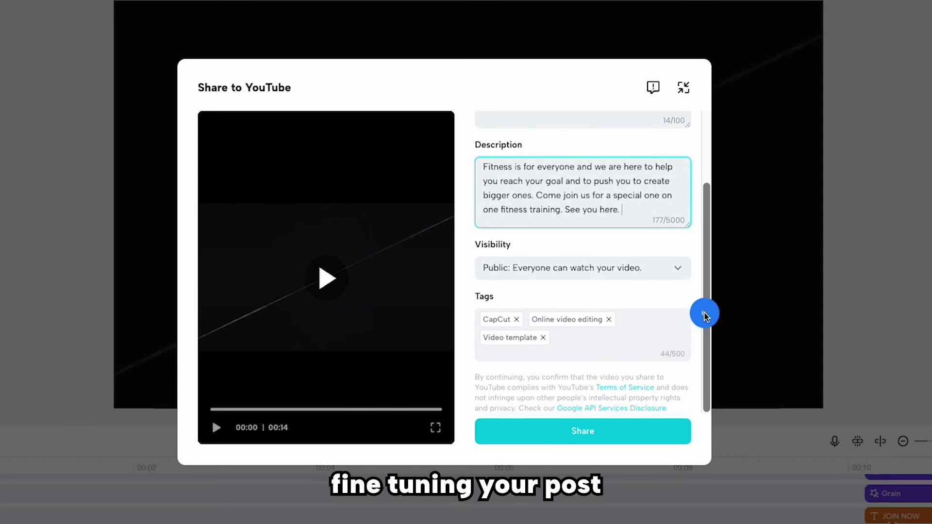
# Add the fitness, workout and gym tags and publish to YouTube.
pyautogui.click(606, 336)
pyautogui.write('fitness')
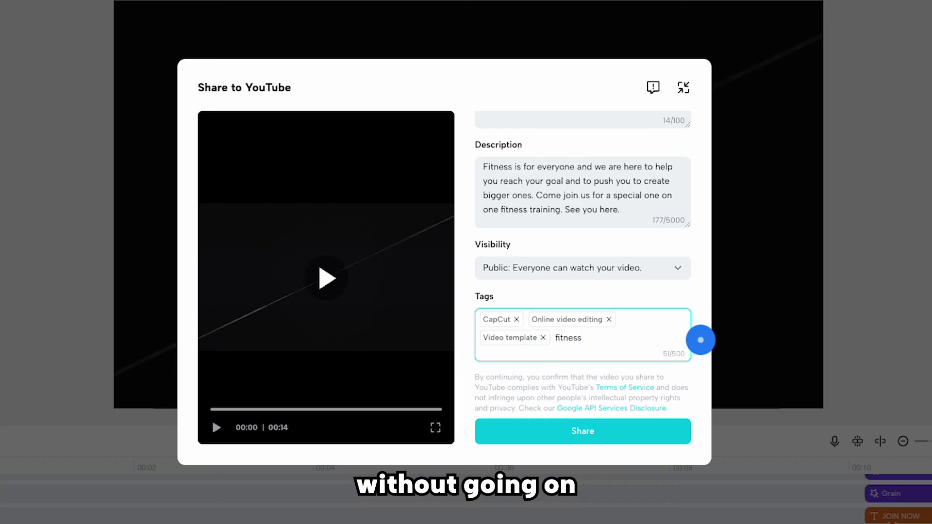
pyautogui.press('Return')
pyautogui.write('workout gy')
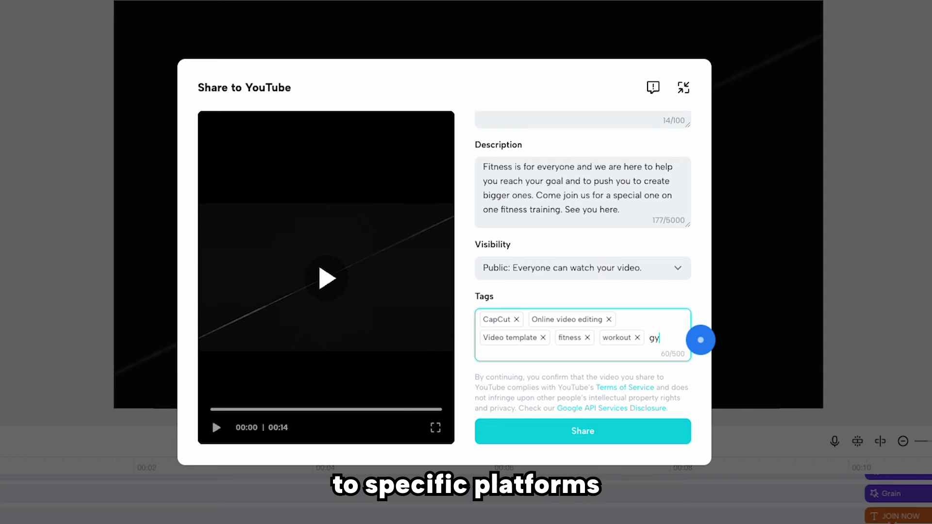
pyautogui.write('m')
pyautogui.press('Return')
pyautogui.click(616, 430)
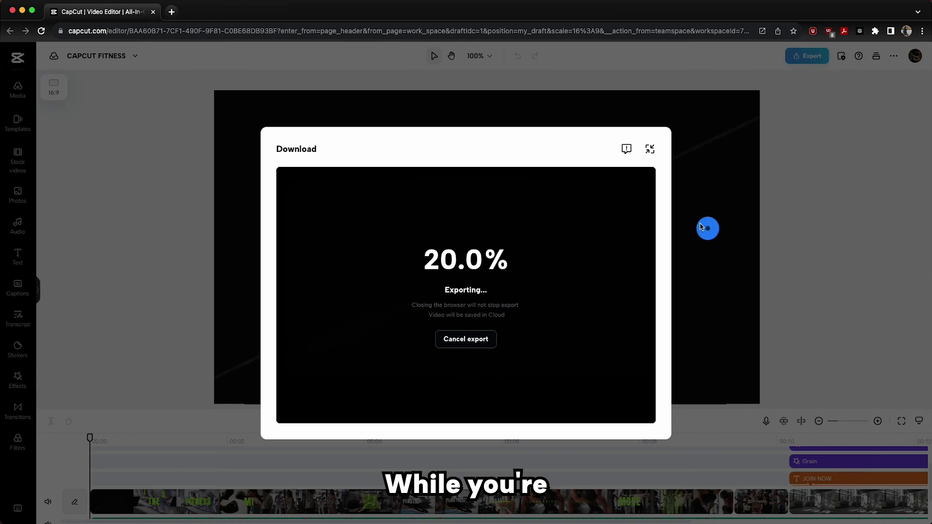
# Review completed export tasks, open the latest export's details, and return to the homepage.
pyautogui.click(649, 152)
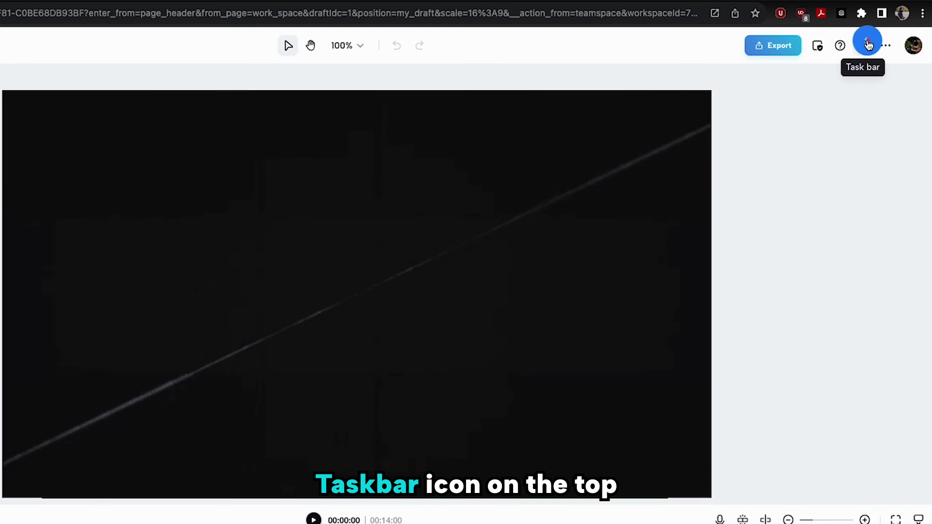
pyautogui.click(875, 56)
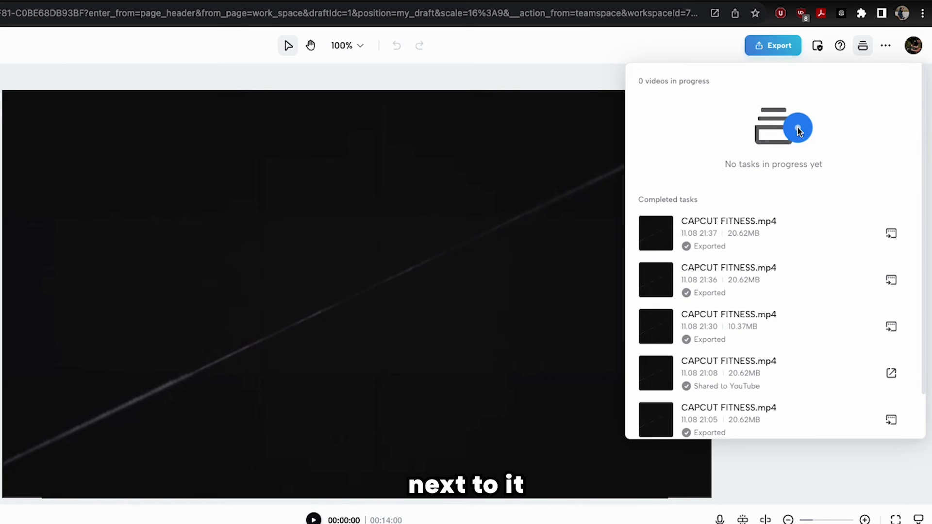
pyautogui.scroll(-2, 826, 231)
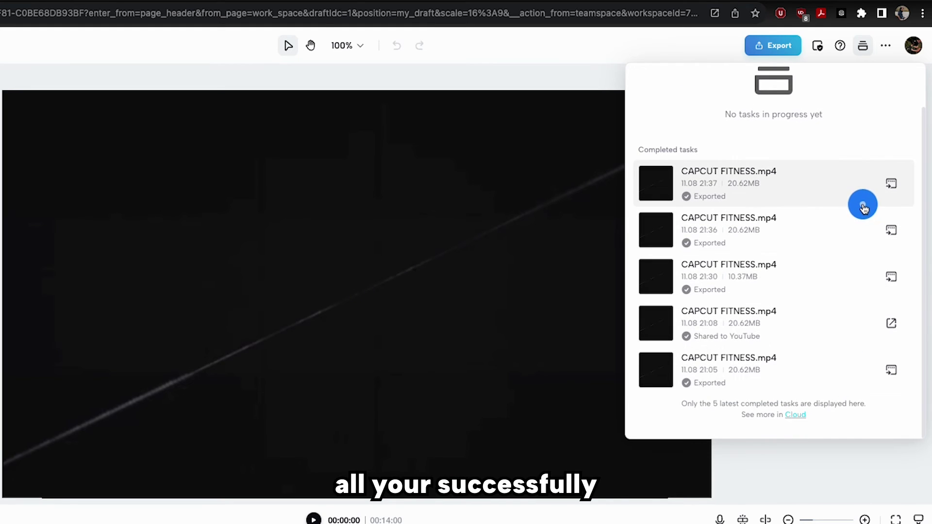
pyautogui.scroll(2, 863, 206)
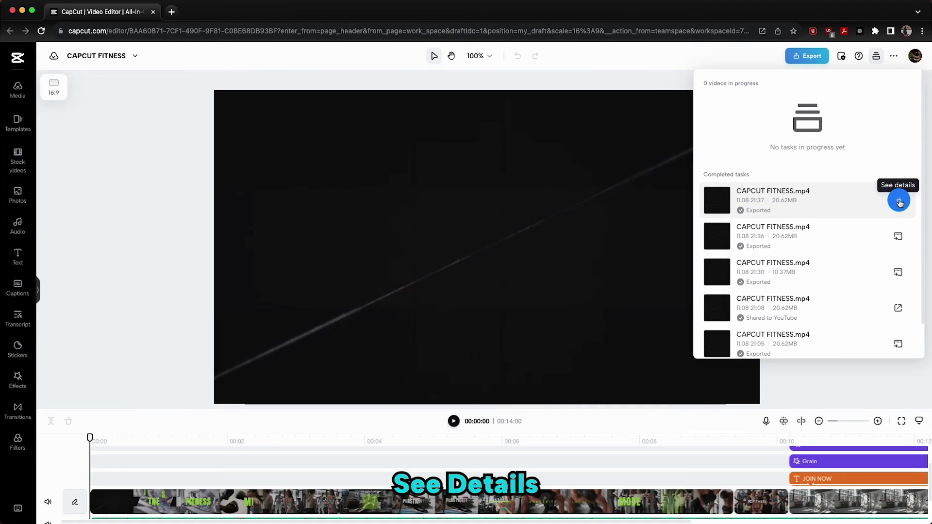
pyautogui.click(893, 236)
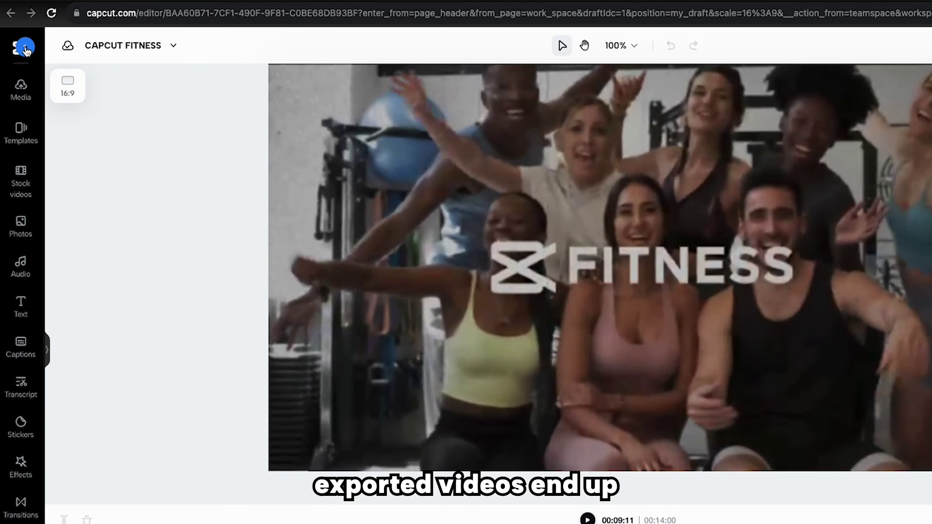
pyautogui.click(24, 49)
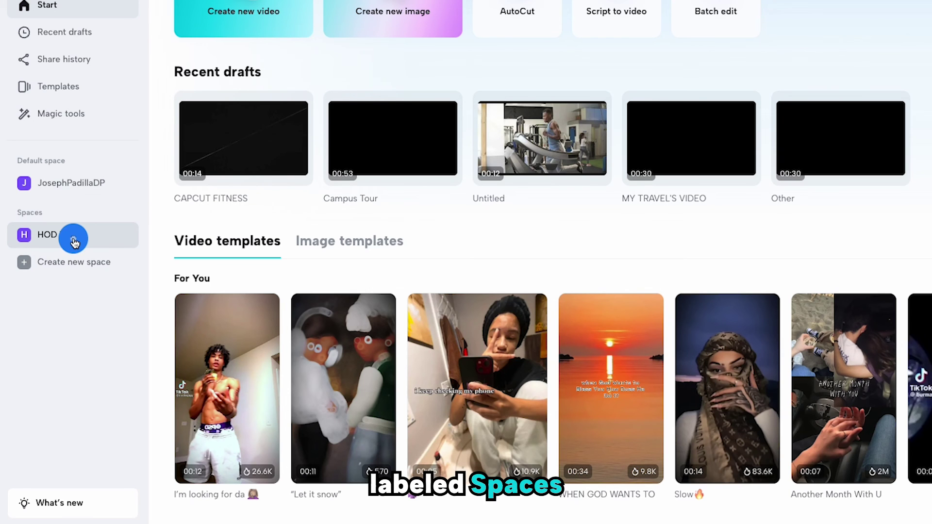
# Open the newest CAPCUT FITNESS.mp4 from HOD TEAM's Exported videos.
pyautogui.click(74, 242)
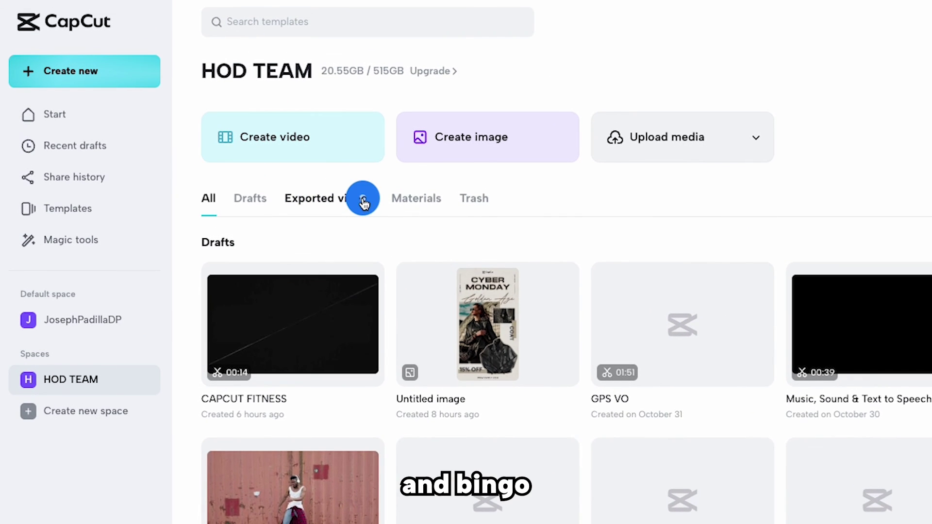
pyautogui.click(363, 203)
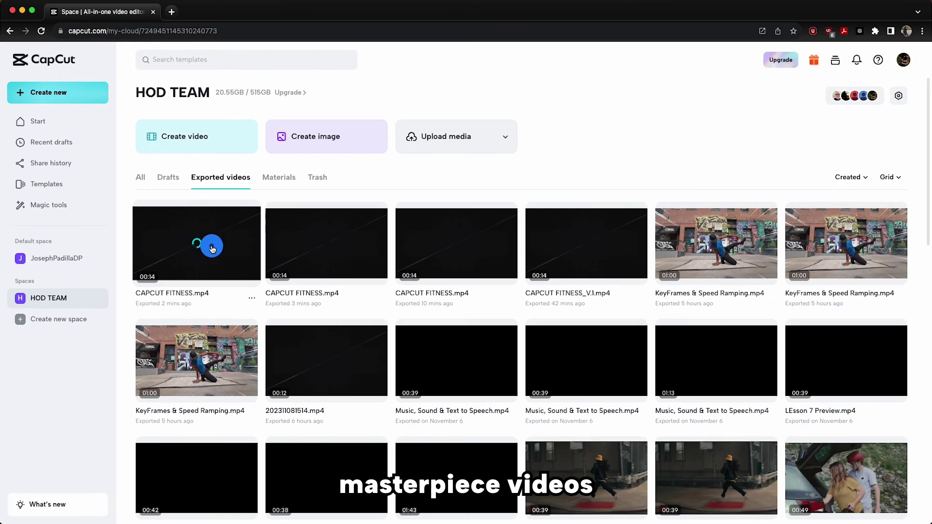
pyautogui.click(211, 247)
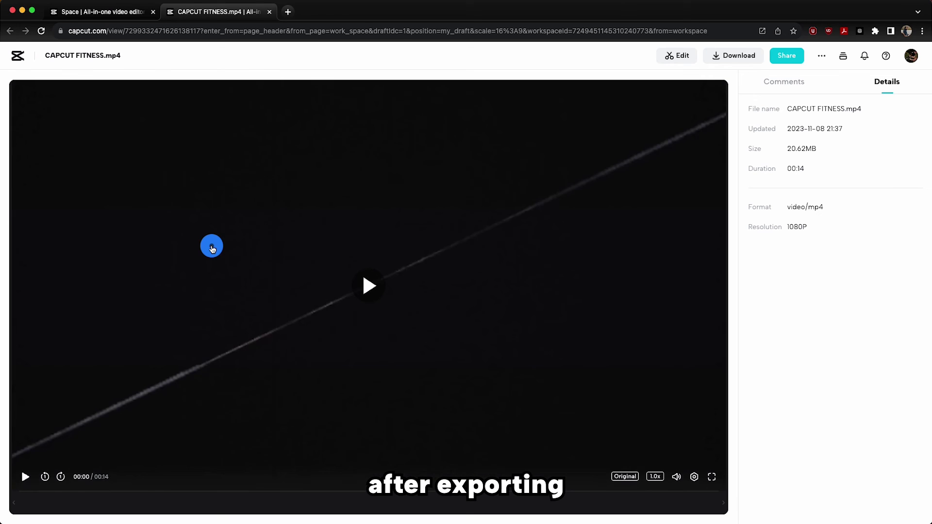
# Export the video at 1080p resolution, High quality and 30fps.
pyautogui.write('_V1')
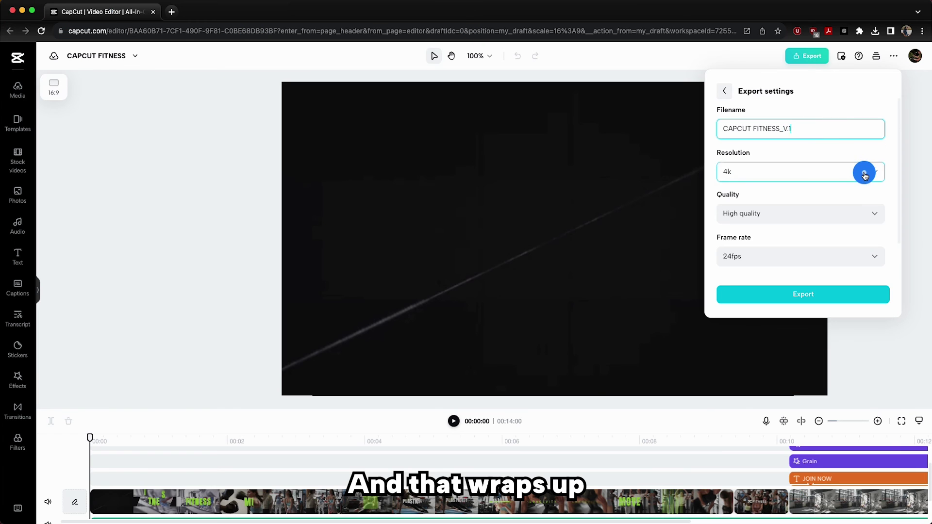
pyautogui.click(863, 170)
pyautogui.click(838, 268)
pyautogui.click(868, 221)
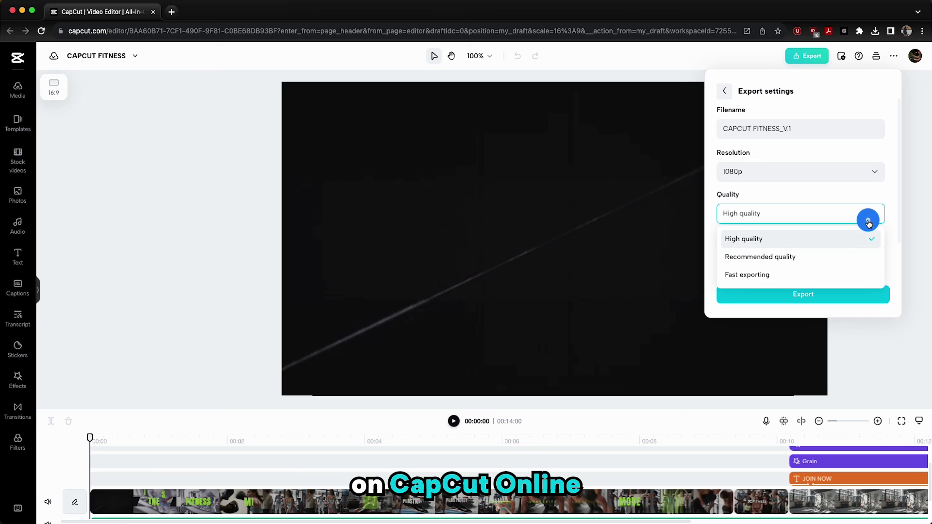
pyautogui.click(854, 238)
pyautogui.click(854, 256)
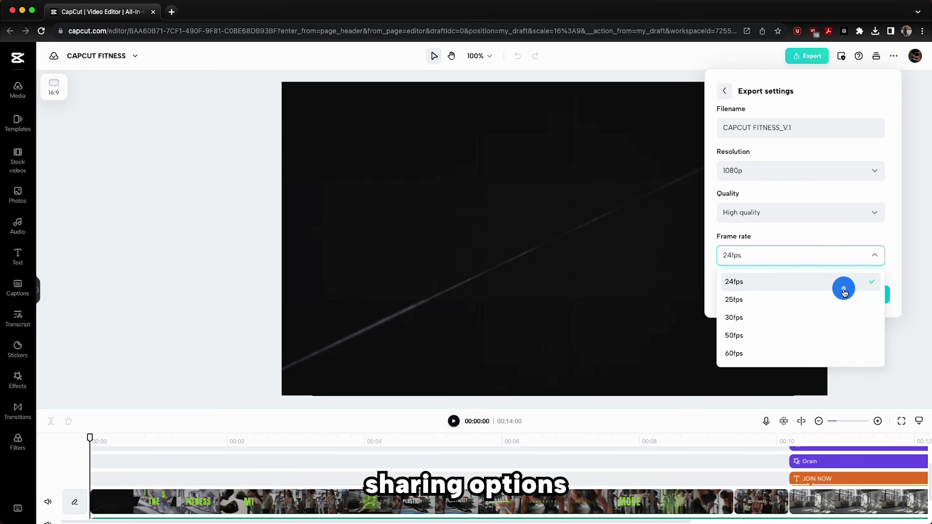
pyautogui.click(838, 315)
pyautogui.click(835, 294)
# Share the export to YouTube, replacing the post description with the 'Fitness is for everyone…' text.
pyautogui.click(824, 215)
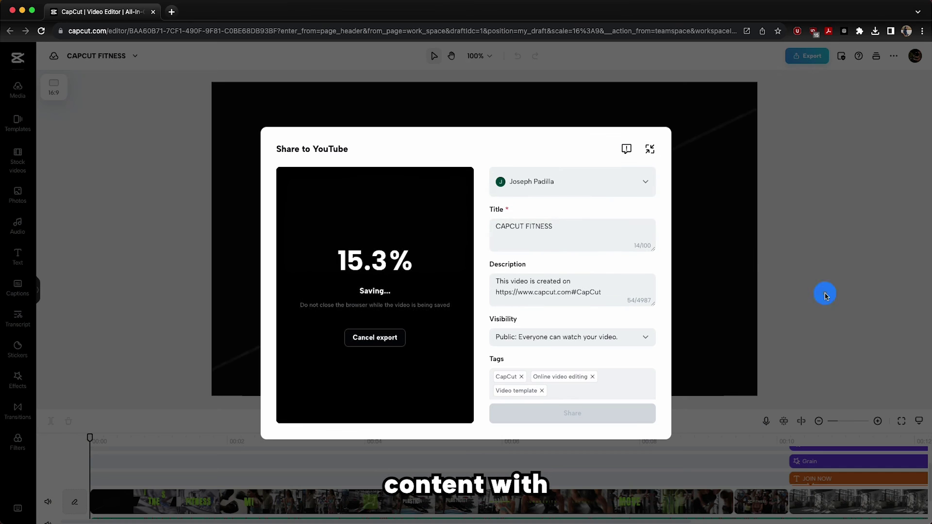
pyautogui.click(575, 227)
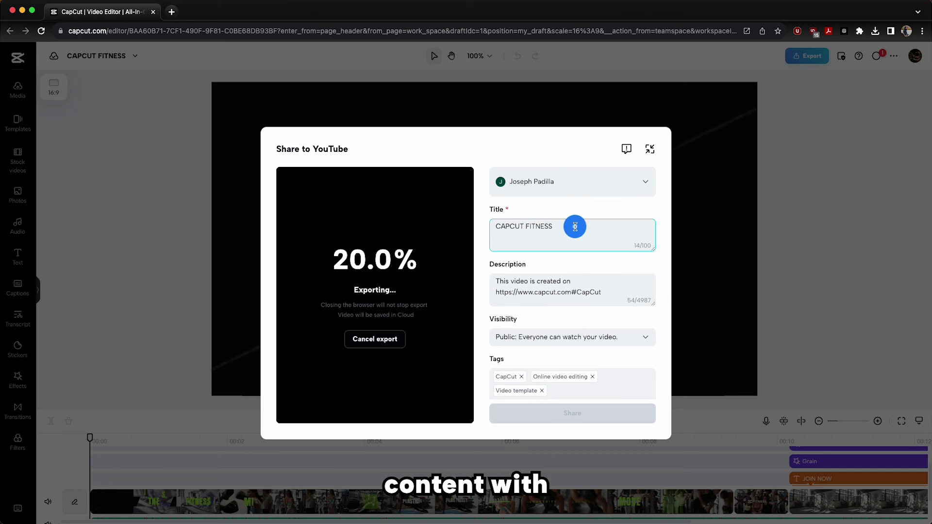
pyautogui.tripleClick(606, 275)
pyautogui.write('Fitness is for everyone and we are here to help you reach your goal and to push you to create bigger ones. Come join us for a special one on one fitness training. See you here.')
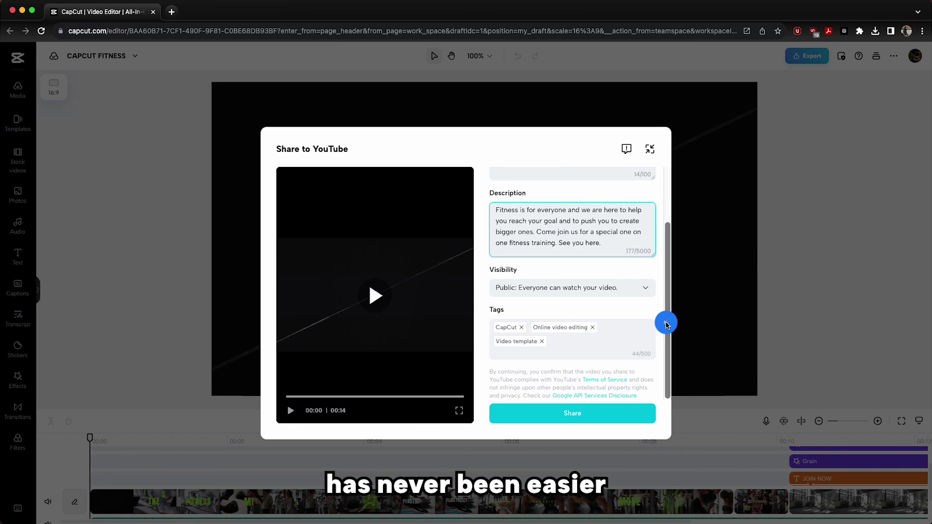
# Add fitness and workout tags to the YouTube post.
pyautogui.click(650, 340)
pyautogui.write('fitness')
pyautogui.press('Return')
pyautogui.write('workout gym')
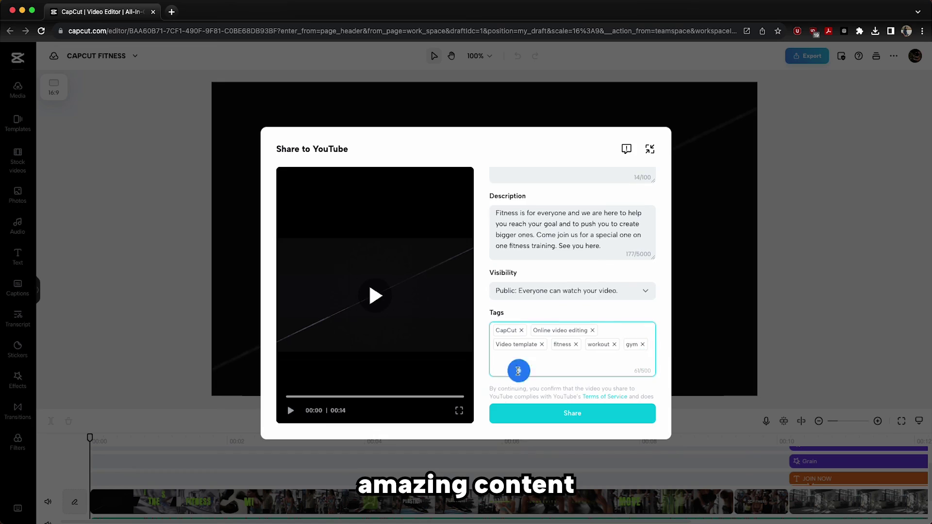